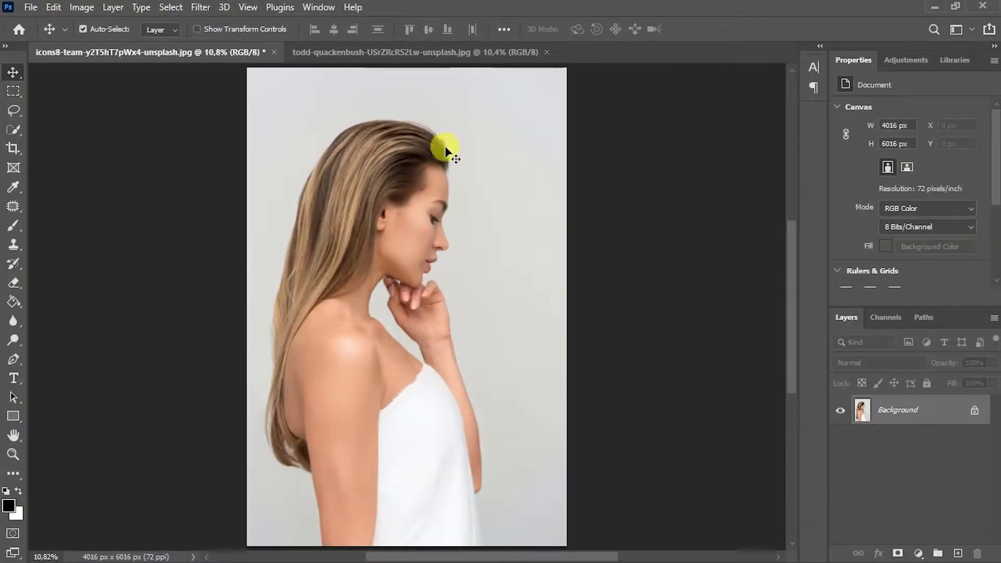
- Return to the portrait tab and pick the plain Crop Tool
click(430, 52)
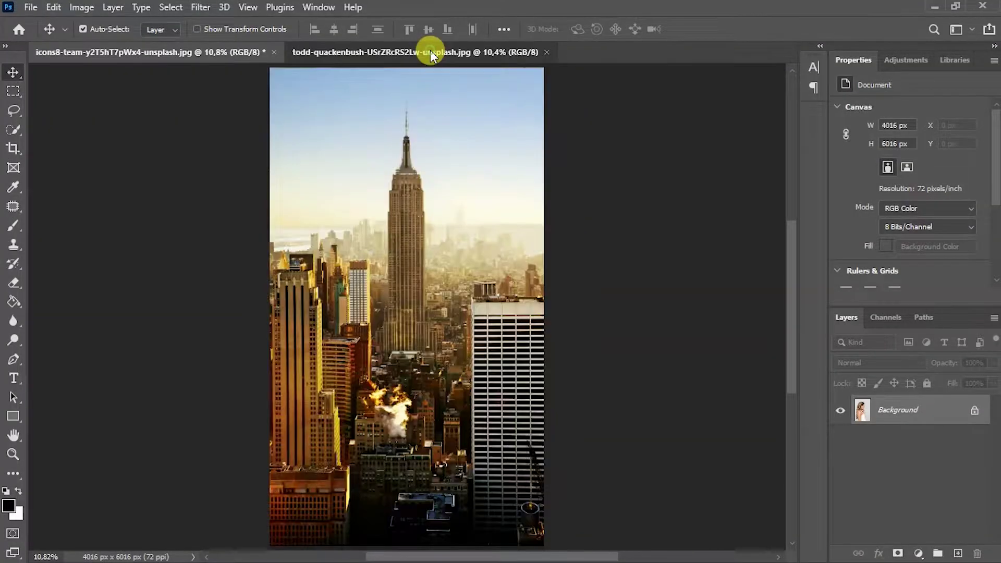
click(167, 52)
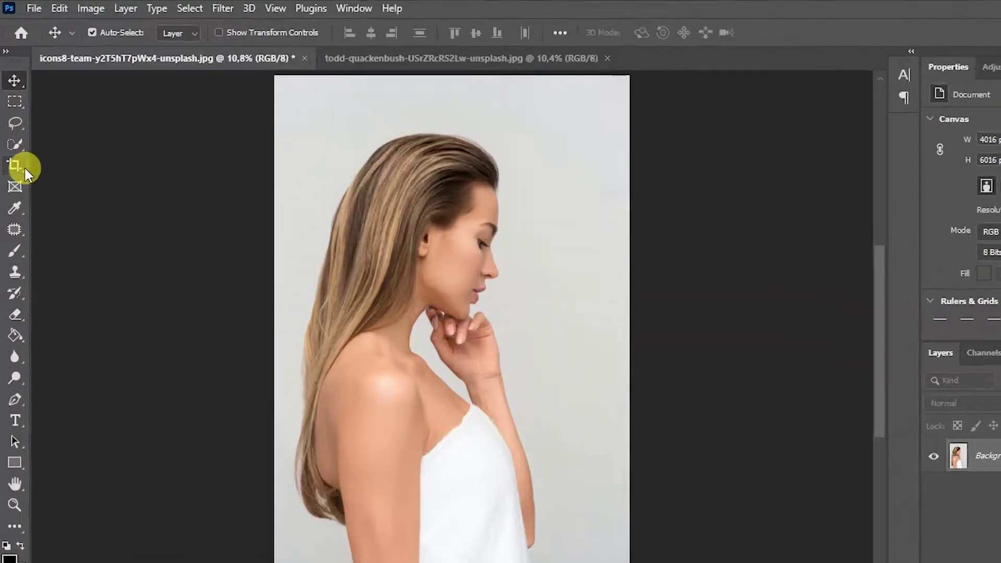
click(14, 148)
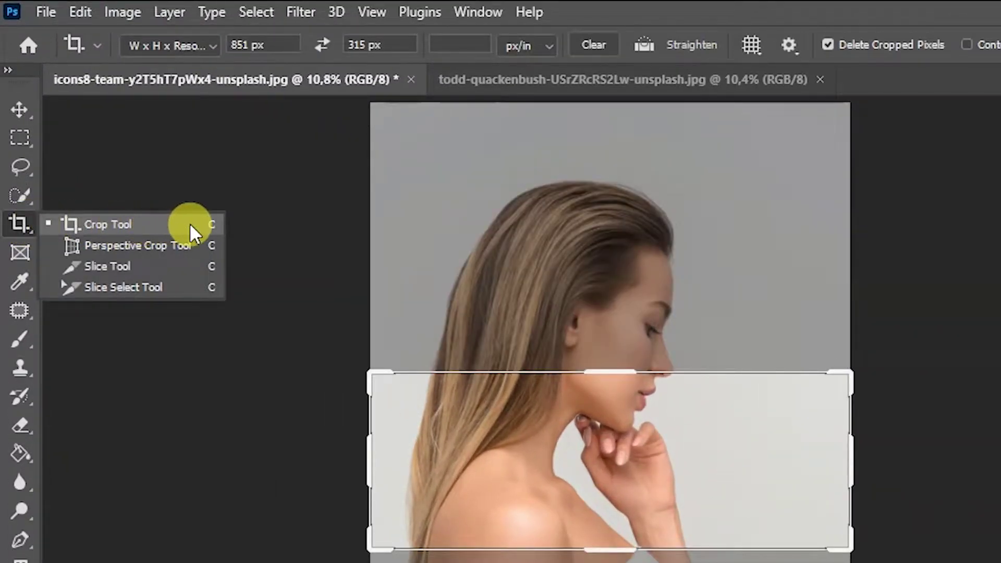
click(199, 222)
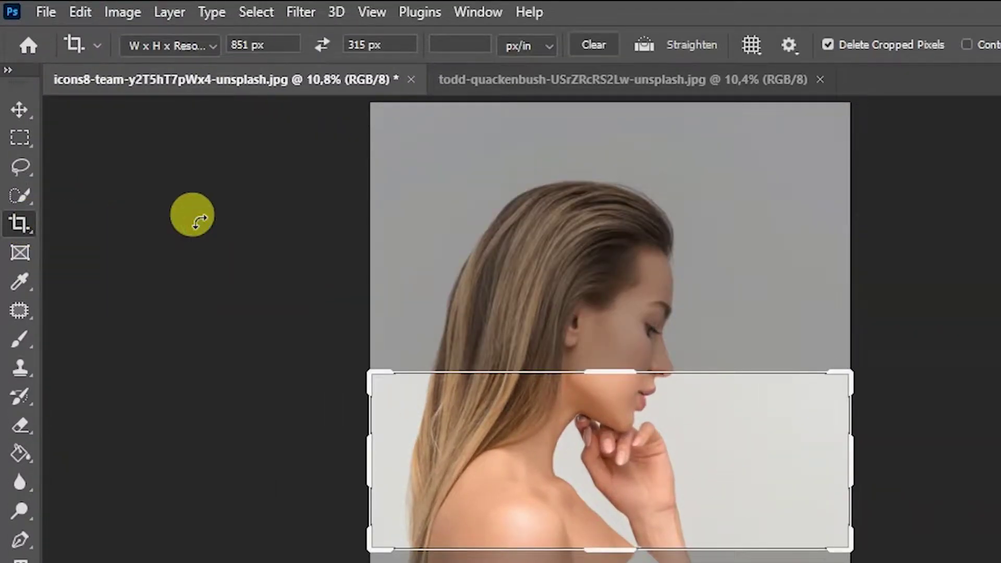
- In Ratio mode, crop to head and shoulders at 4016 × 4111 px
click(211, 46)
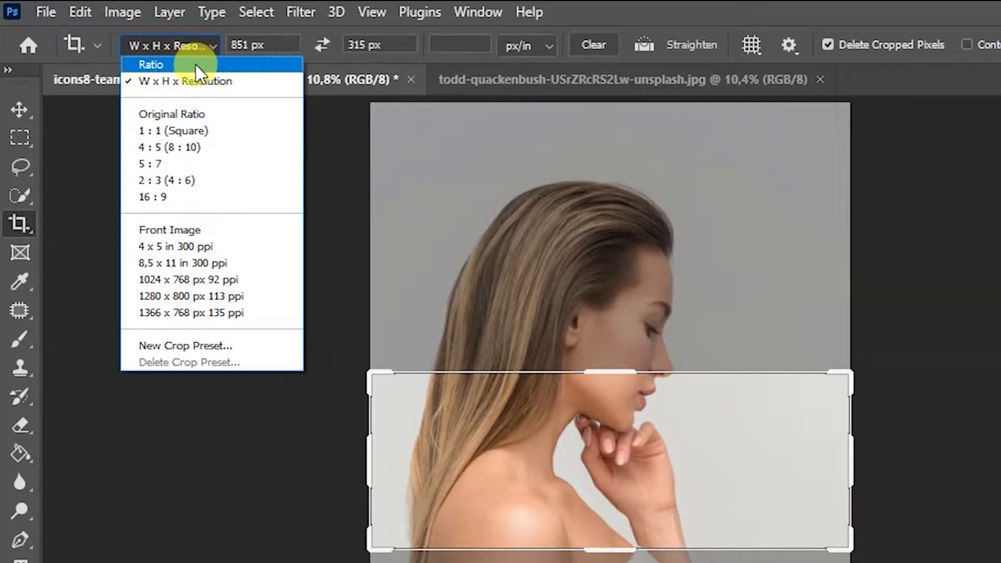
click(195, 64)
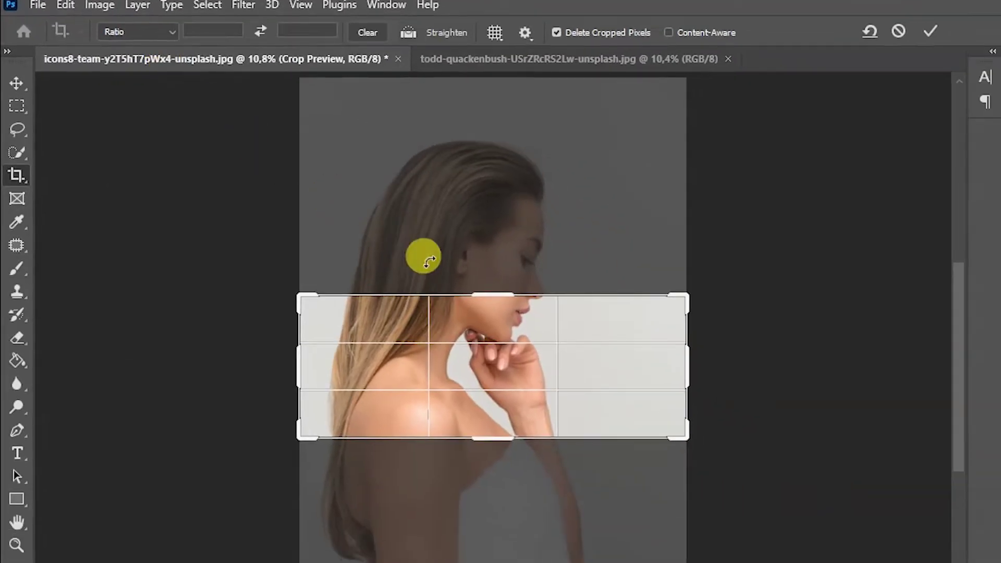
drag(482, 293, 493, 209)
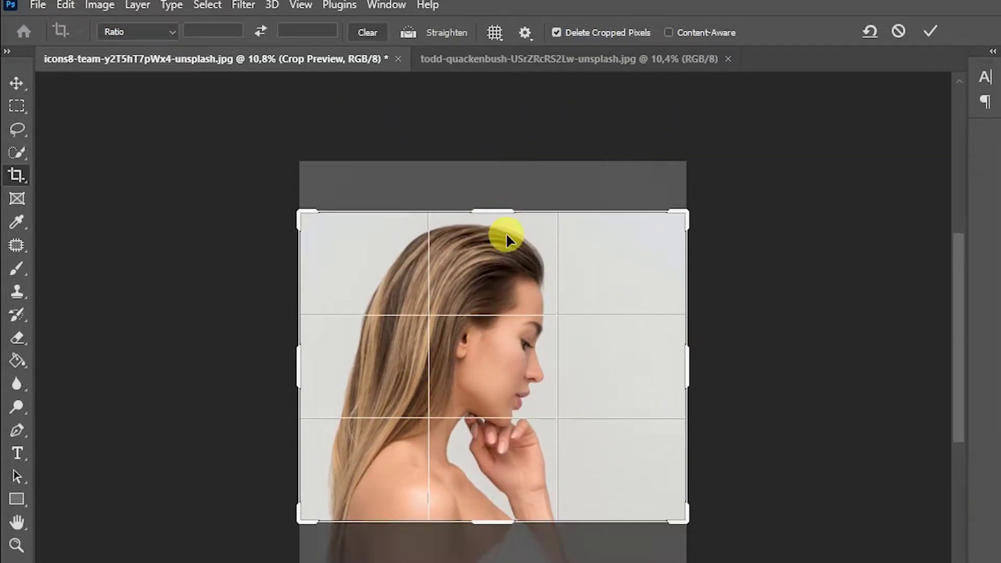
drag(509, 520, 418, 469)
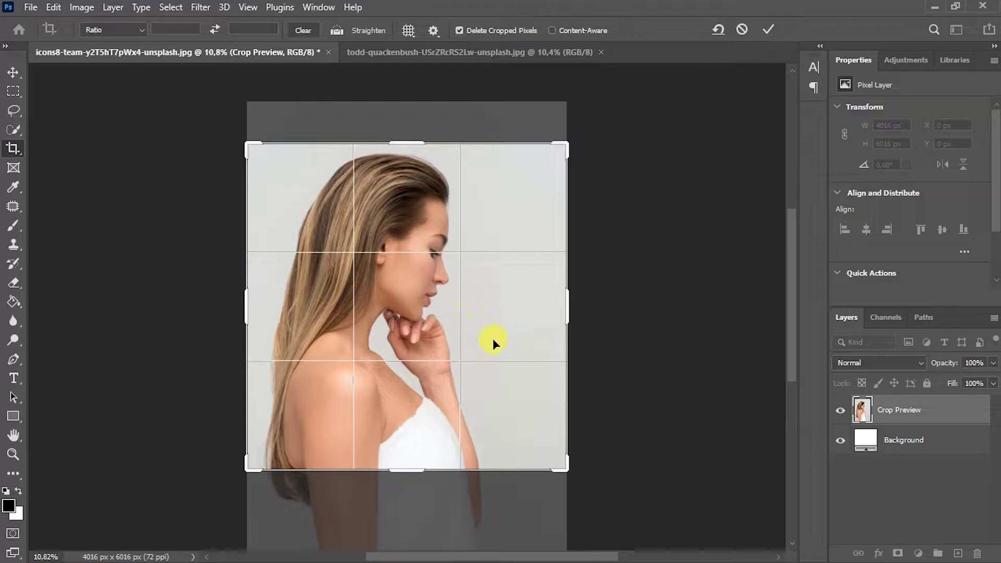
click(767, 30)
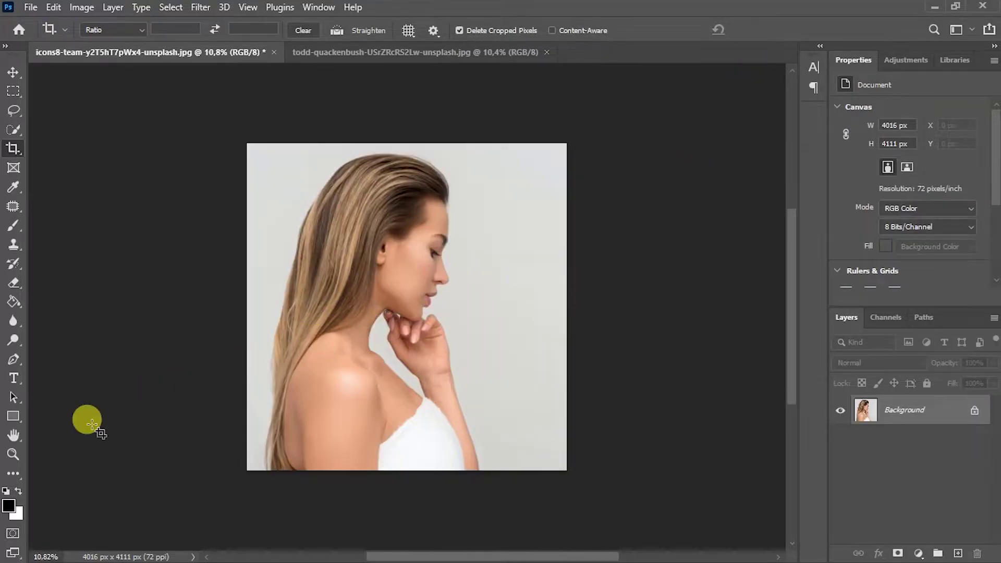
click(12, 454)
- Fit the image on screen and pick the Quick Selection Tool
right_click(466, 265)
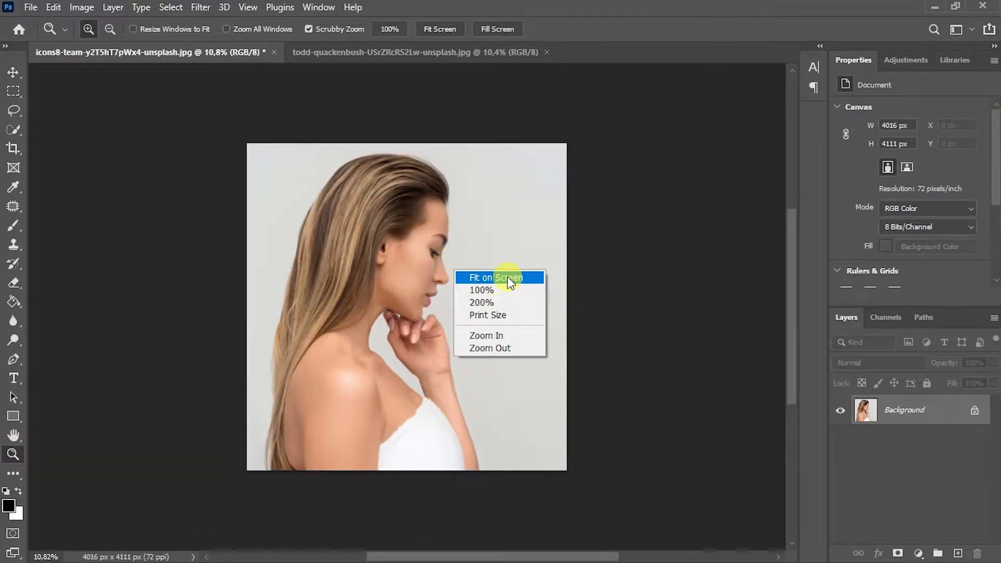
click(508, 277)
key(v)
click(17, 127)
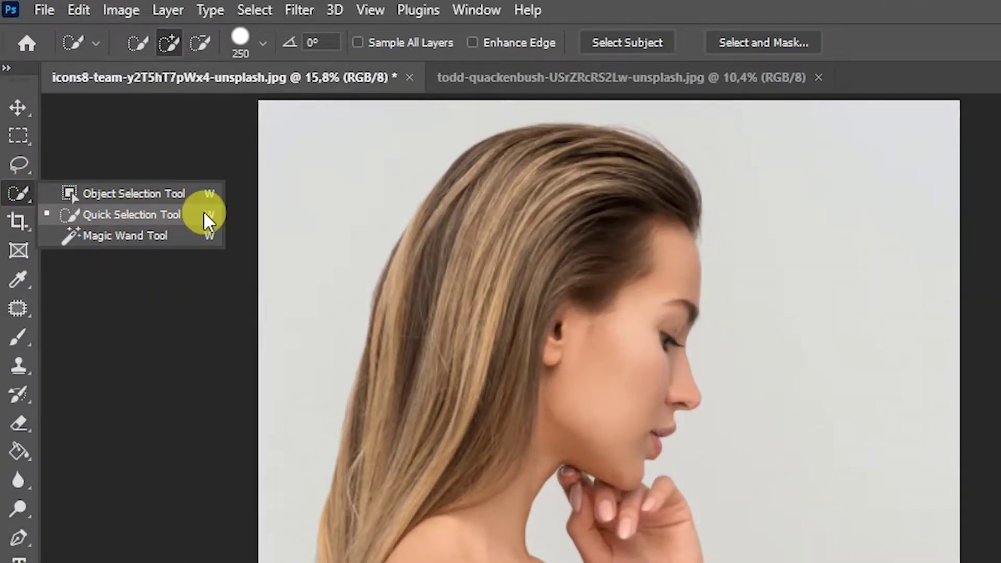
click(205, 213)
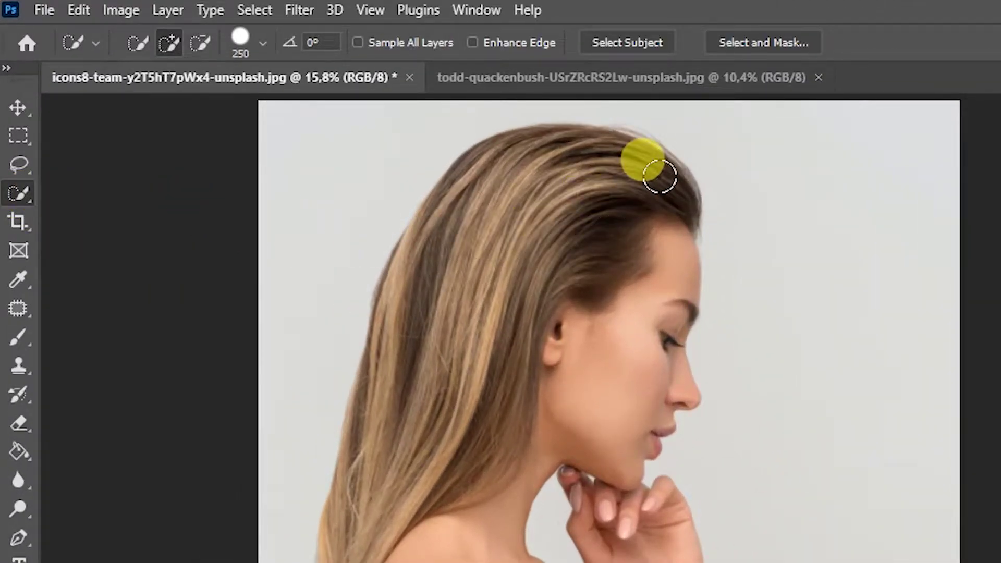
- Select the woman's hair, neck and shoulder, copy her to Layer 1, and hide Background
drag(655, 175, 396, 558)
mouse_move(287, 308)
mouse_down()
mouse_move(540, 527)
mouse_move(447, 458)
mouse_up()
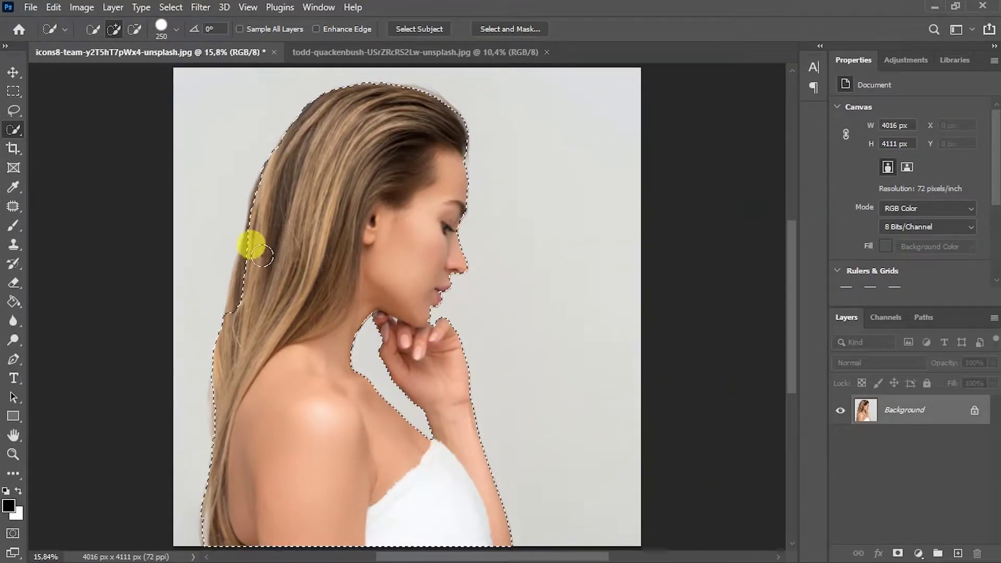
mouse_move(262, 255)
mouse_down()
mouse_move(395, 117)
mouse_move(343, 280)
mouse_move(182, 527)
mouse_up()
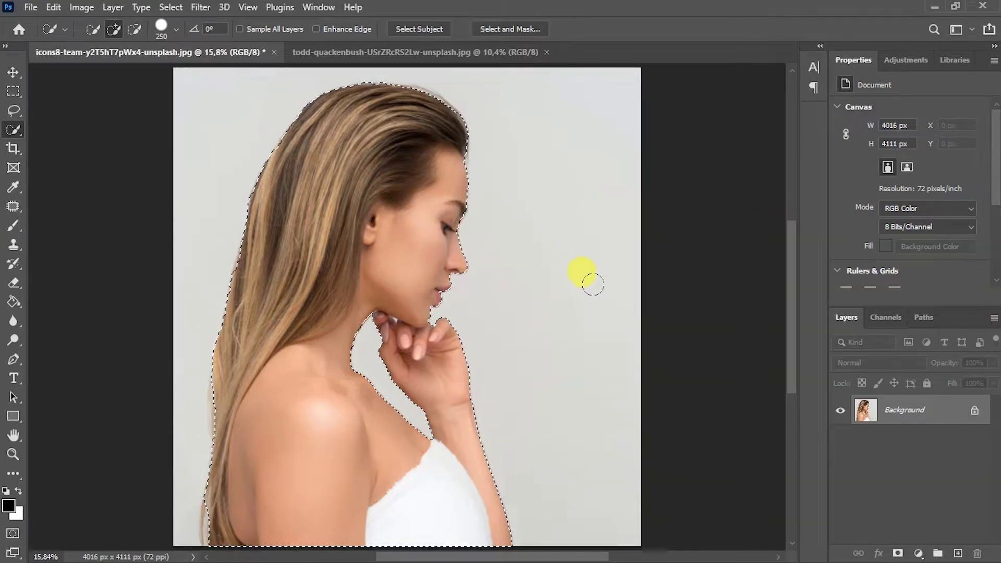
key(ctrl+j)
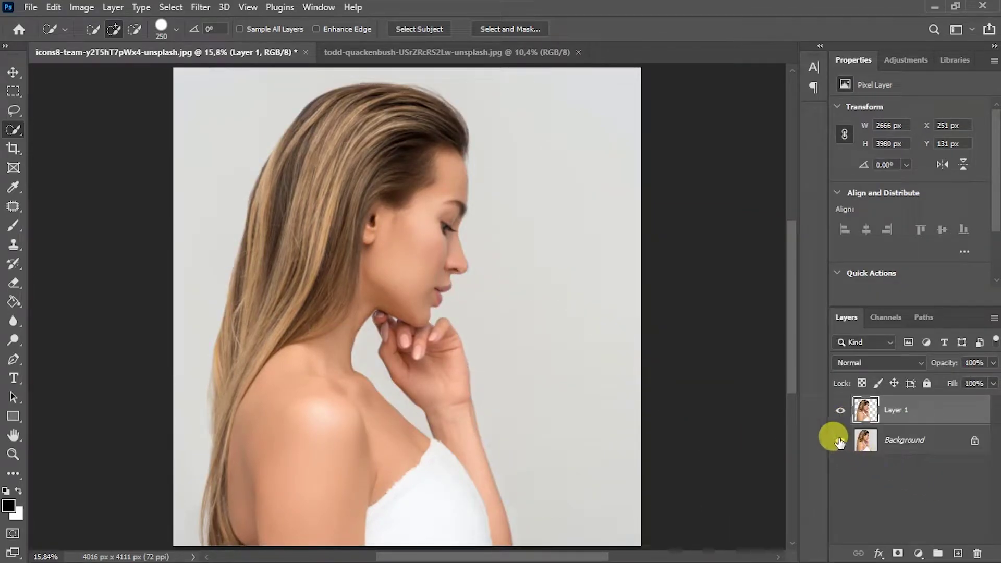
click(840, 441)
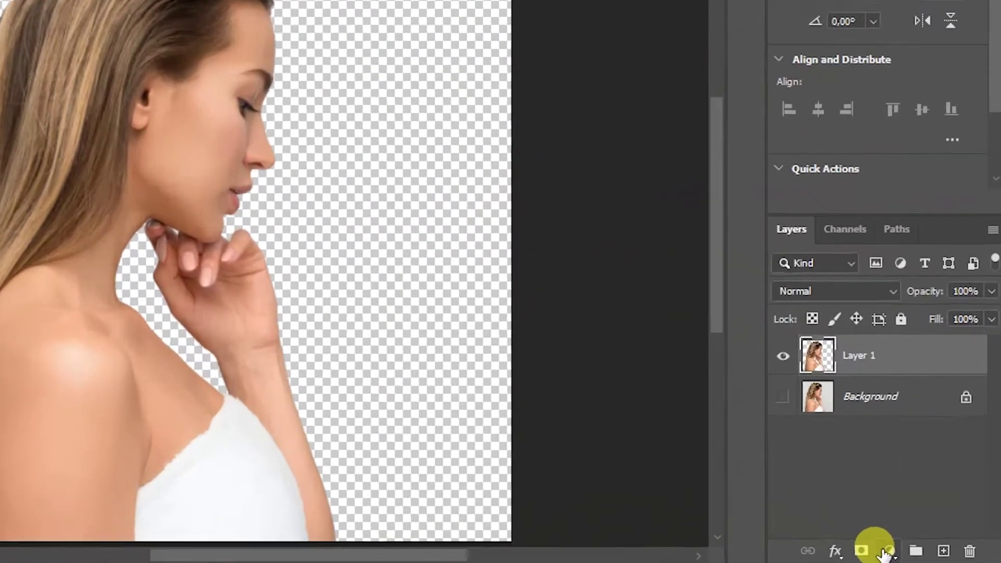
- Add a #ffffff Solid Color fill layer and place it below Layer 1
click(919, 554)
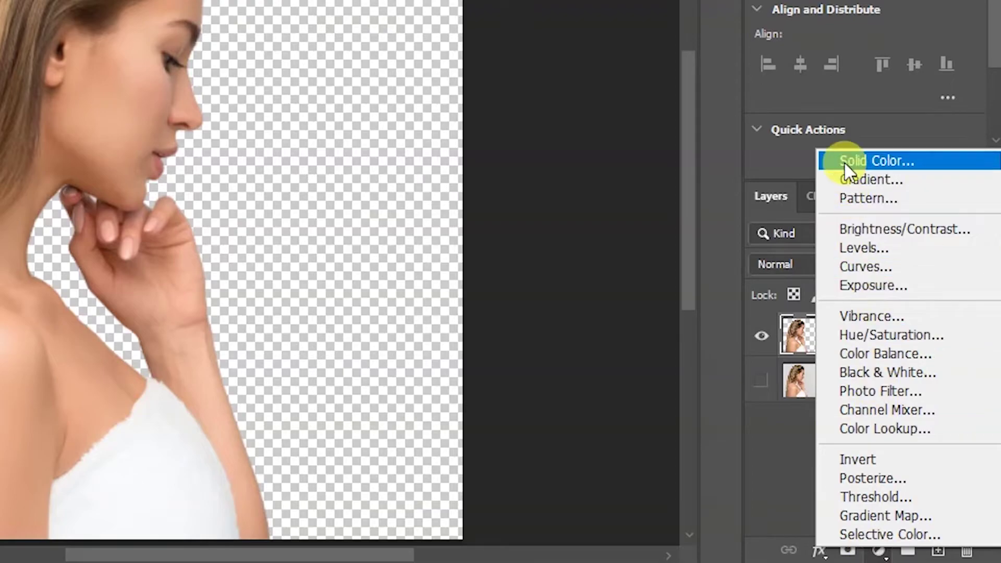
click(927, 162)
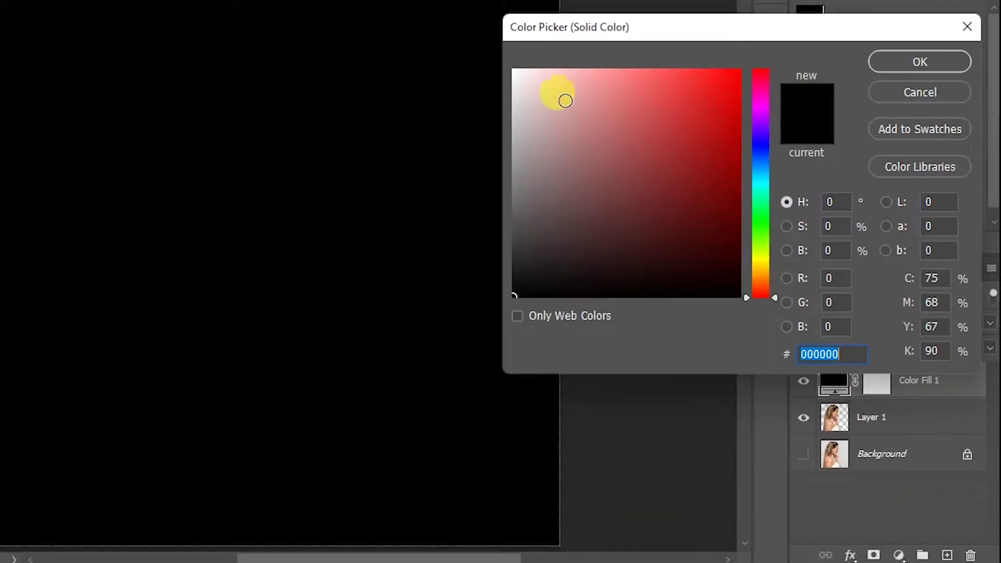
drag(566, 98, 498, 65)
click(917, 61)
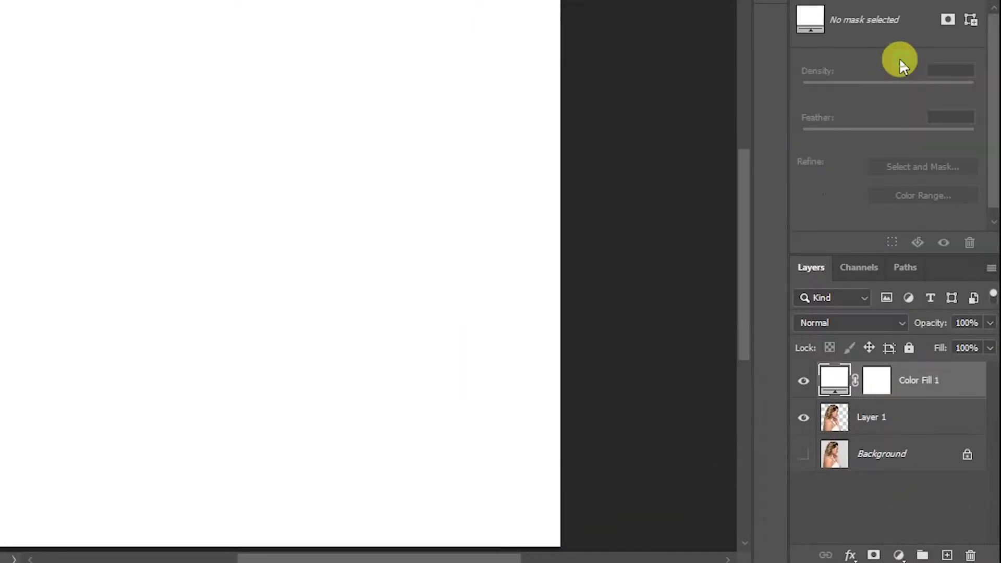
drag(921, 378, 931, 440)
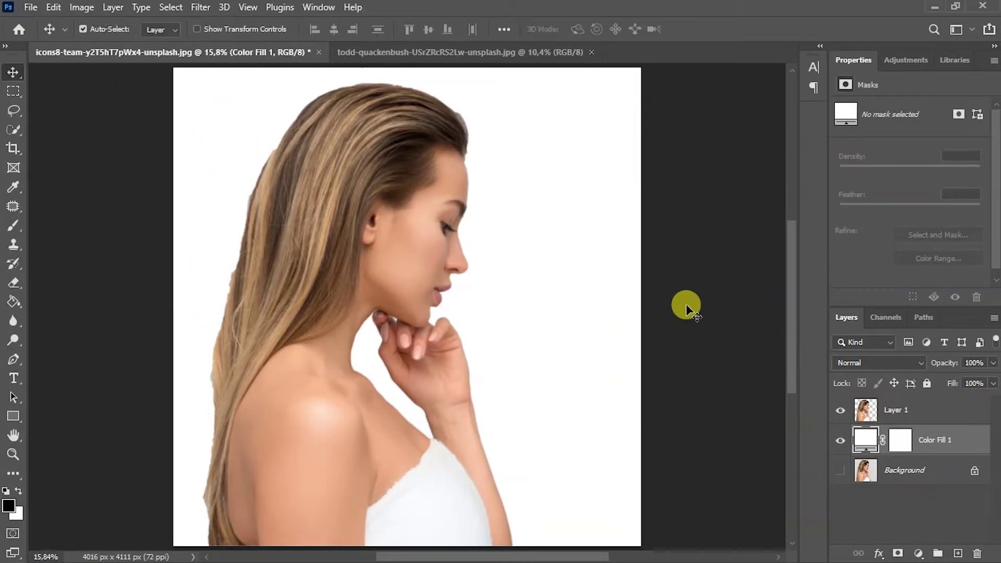
click(930, 412)
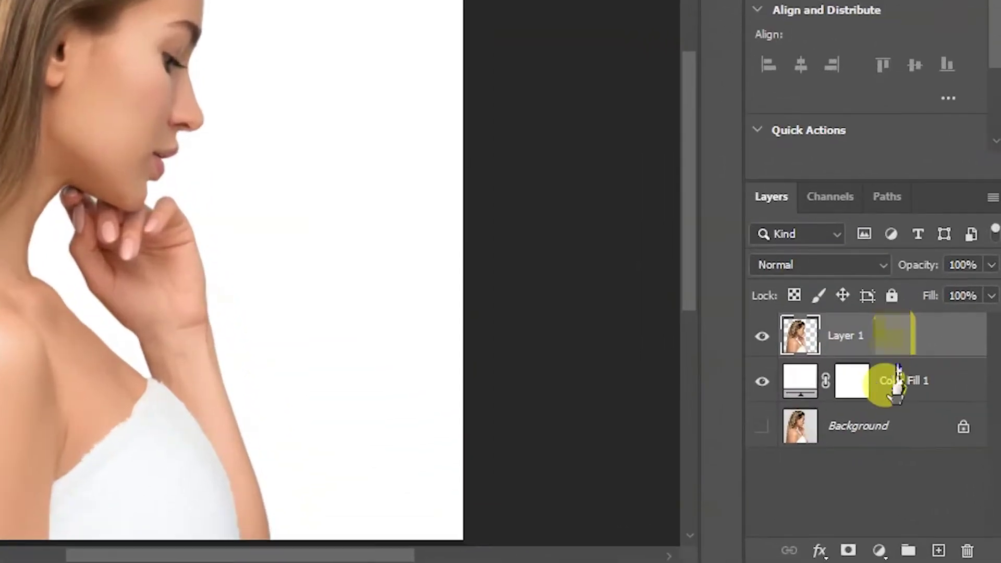
- Clip a Black & White adjustment to Layer 1 with Reds -12, Yellows 25, Greens -14
click(880, 552)
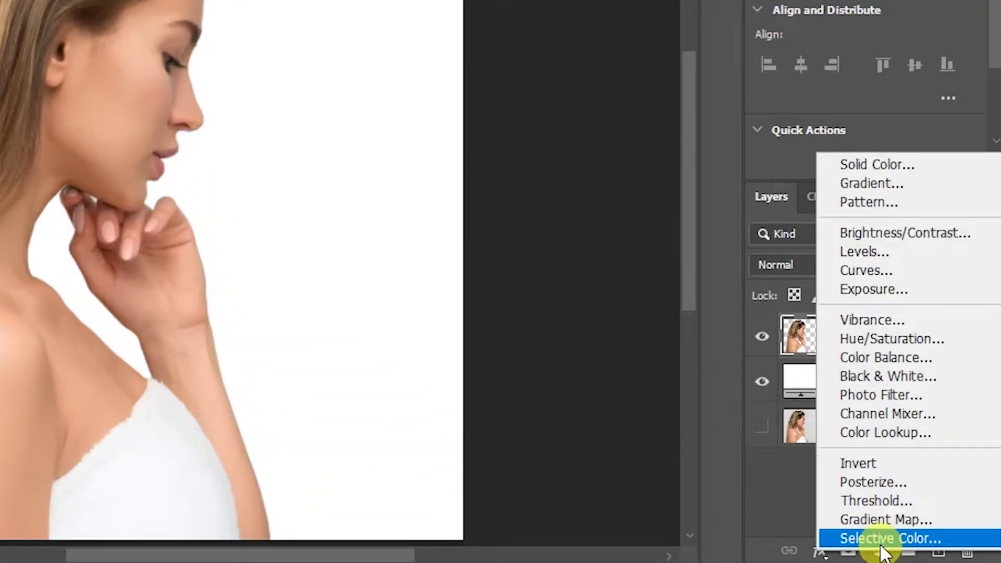
click(964, 377)
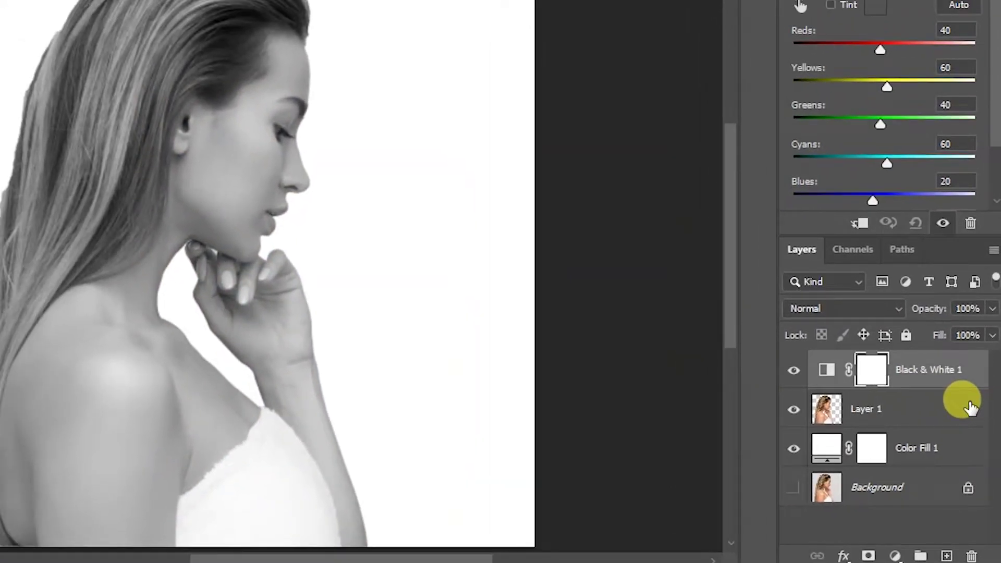
click(860, 225)
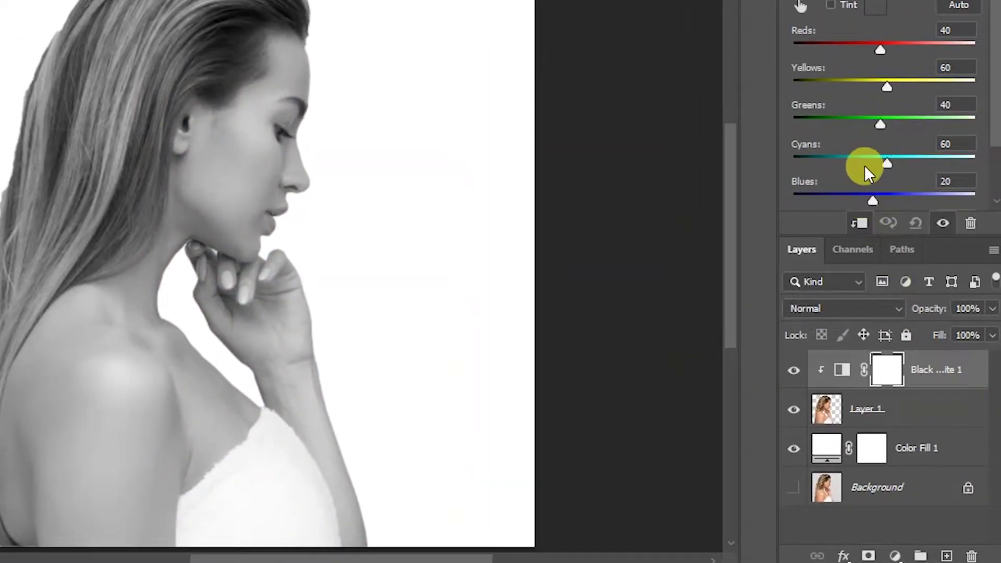
drag(878, 48, 862, 49)
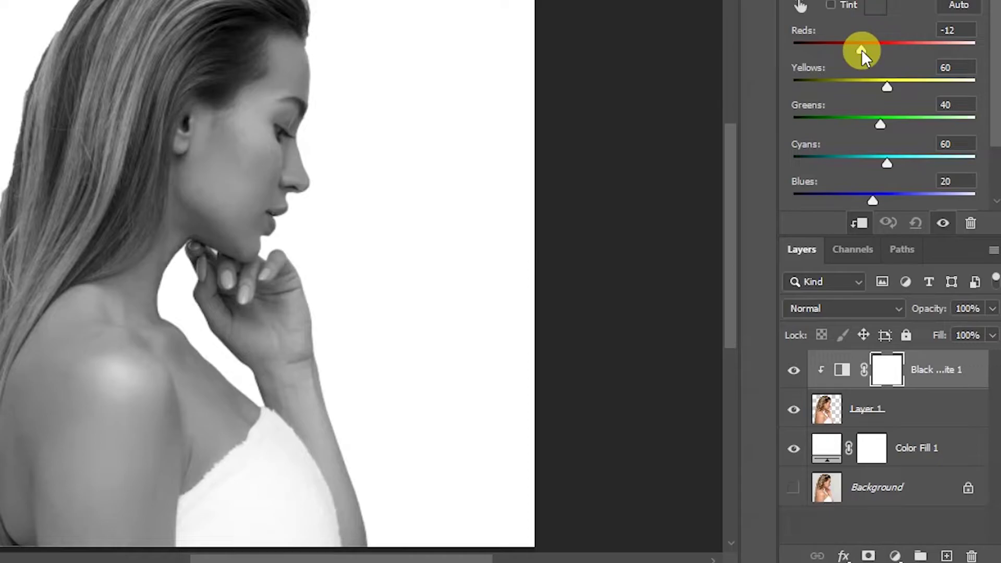
drag(886, 87, 872, 86)
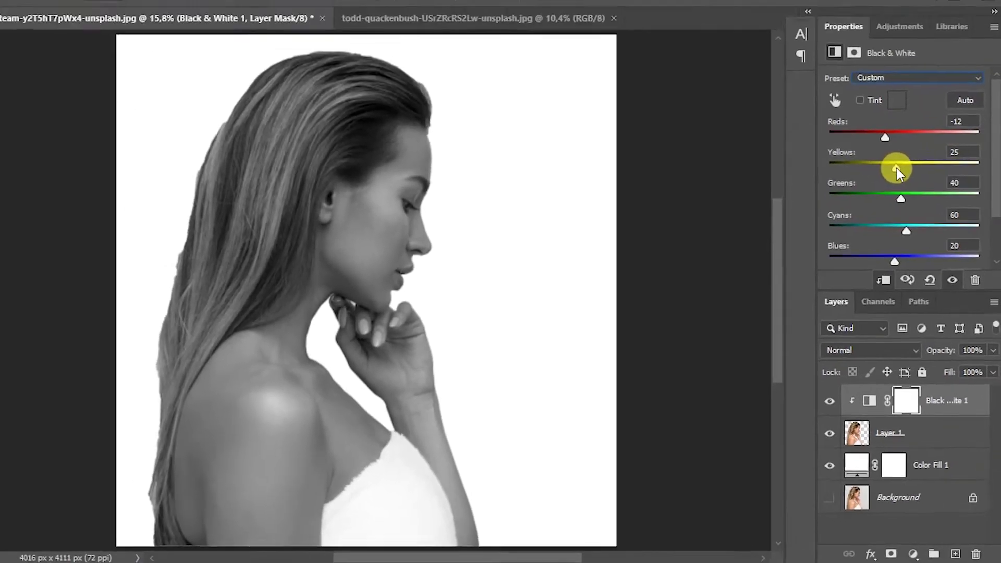
drag(907, 220, 892, 220)
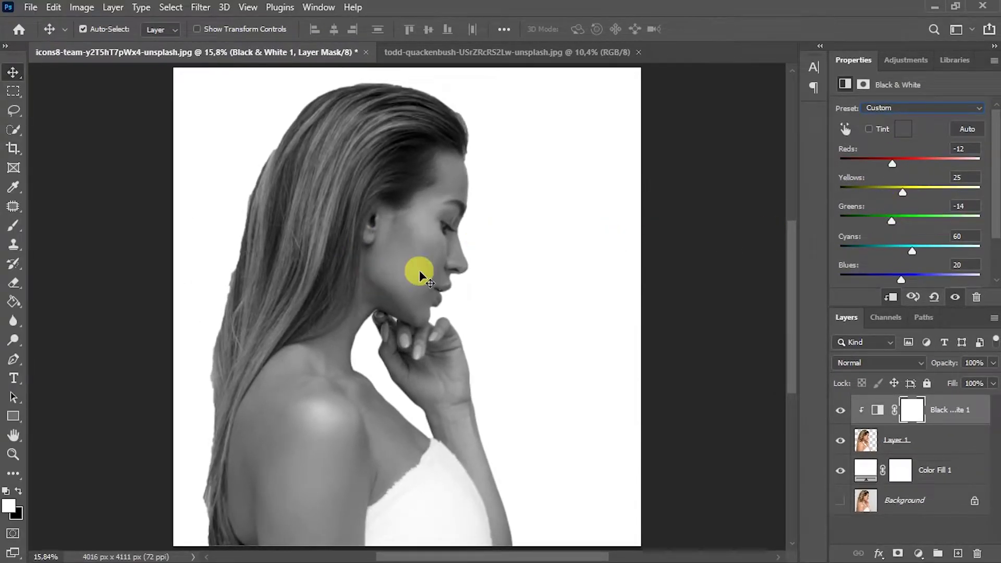
- Drag the city skyline photo into the portrait as a new layer
click(483, 53)
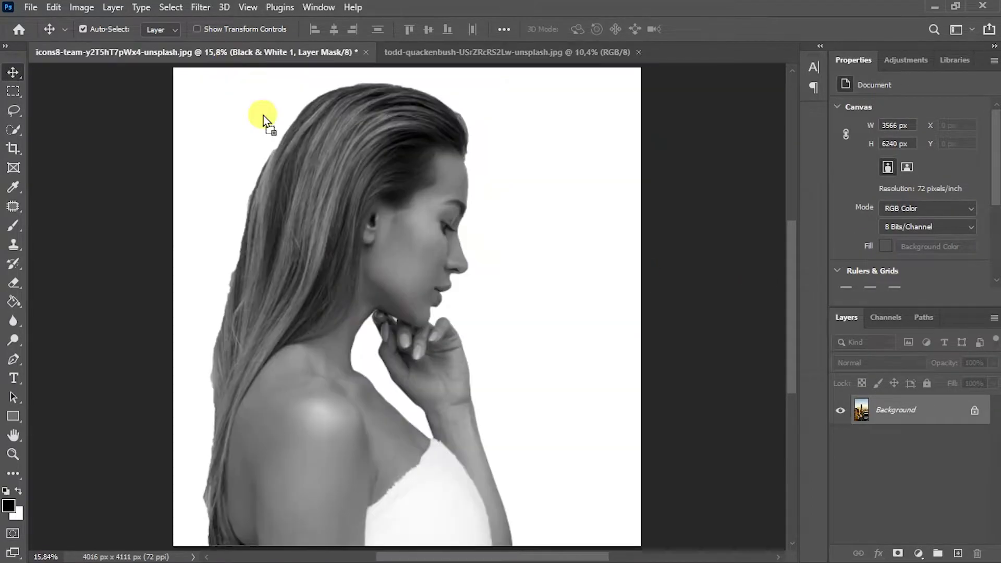
drag(389, 237, 319, 225)
drag(349, 266, 431, 287)
- Scale Layer 2 to about 73% and clip it inside the woman's silhouette
key(ctrl+t)
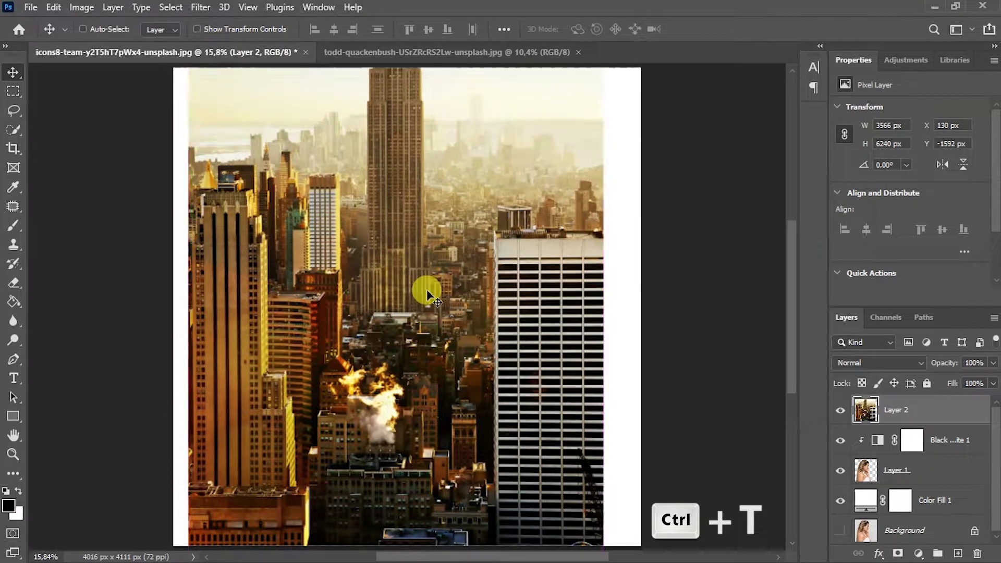
drag(603, 245, 469, 245)
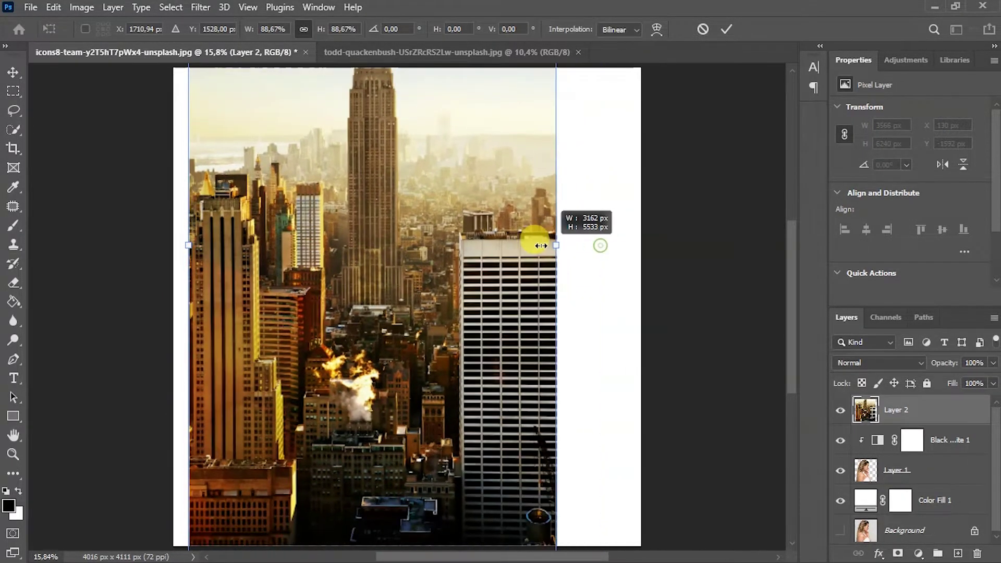
drag(374, 220, 394, 283)
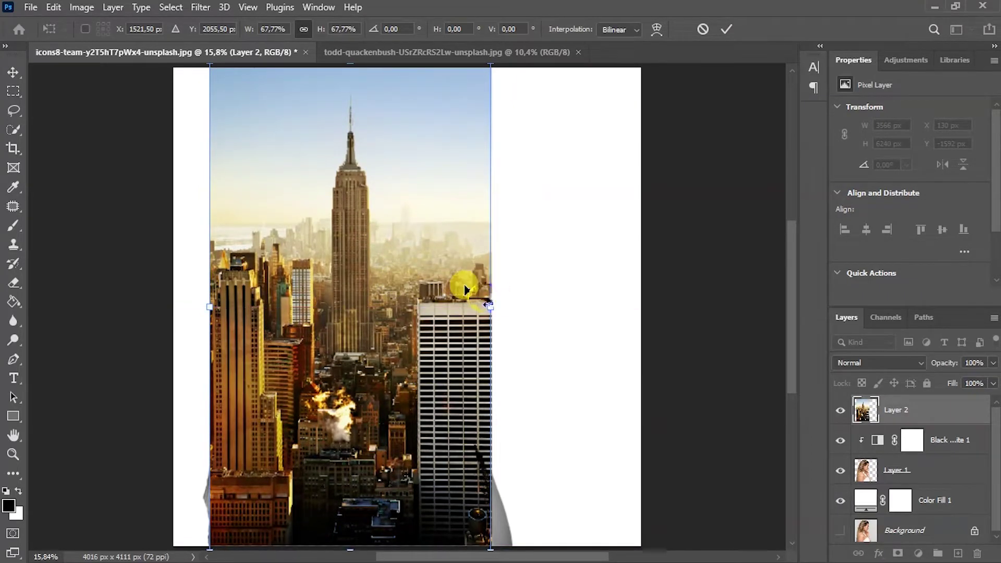
drag(491, 306, 512, 306)
drag(402, 280, 396, 281)
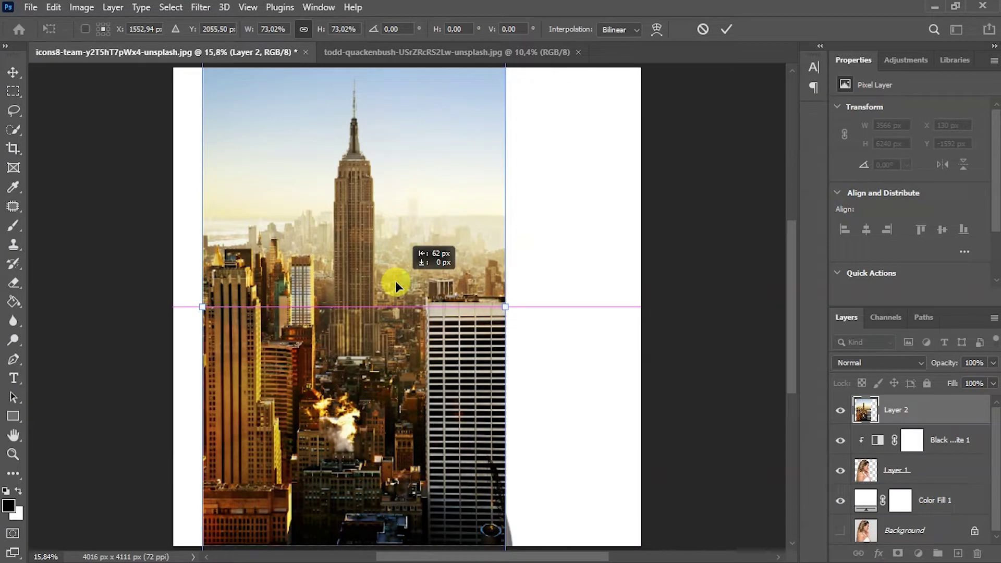
click(726, 28)
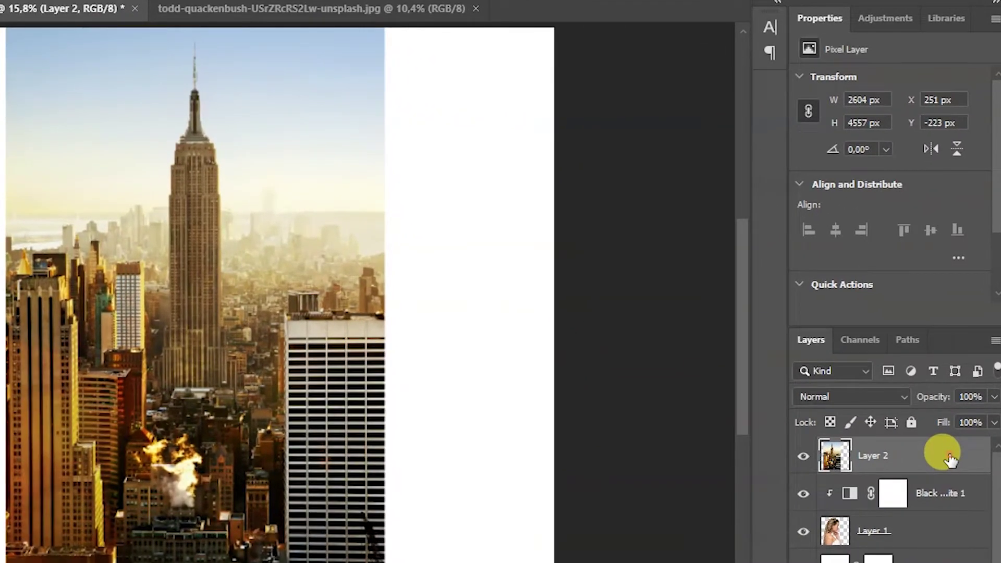
right_click(949, 457)
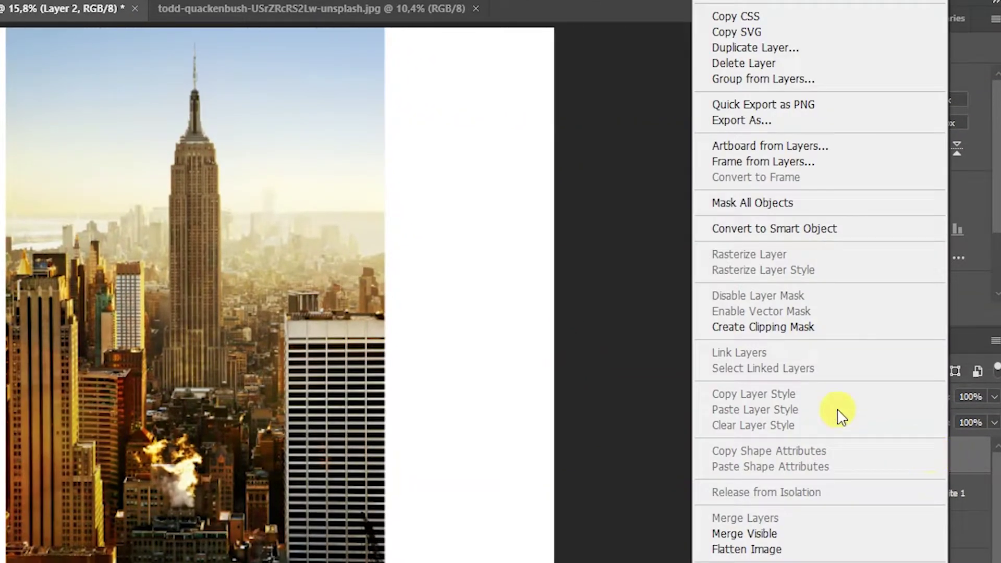
click(819, 327)
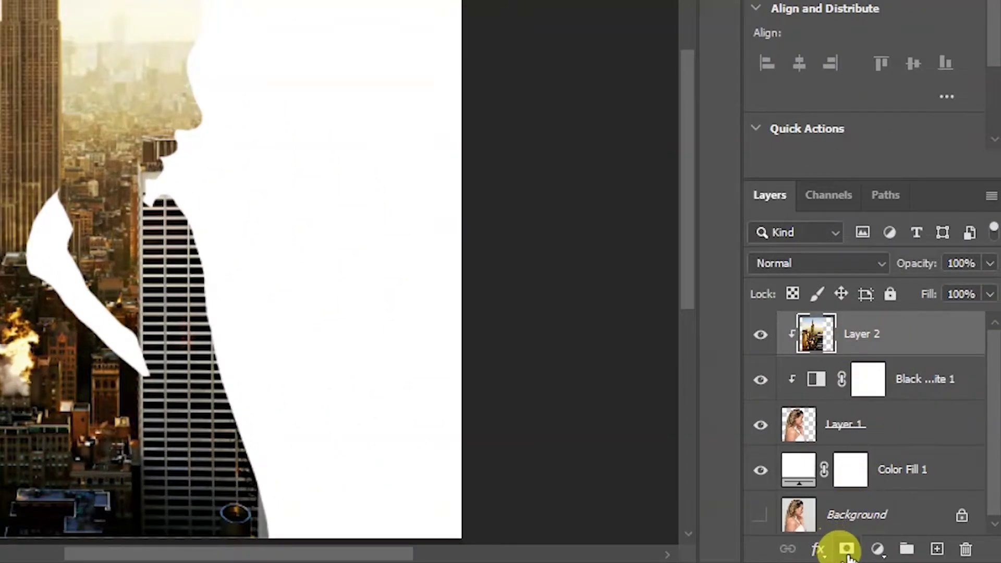
- Add a white layer mask to Layer 2 and select the Brush Tool
click(847, 550)
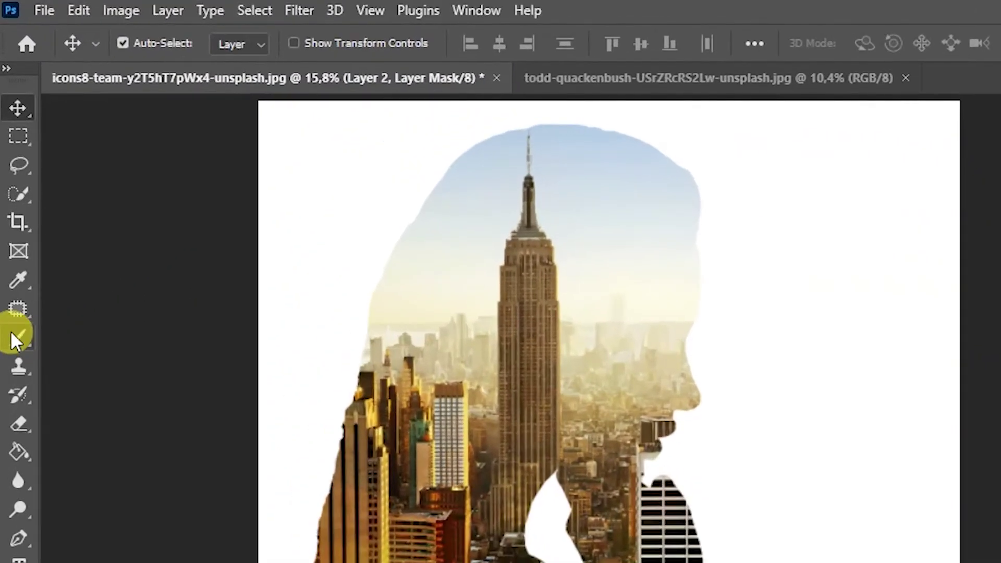
click(11, 334)
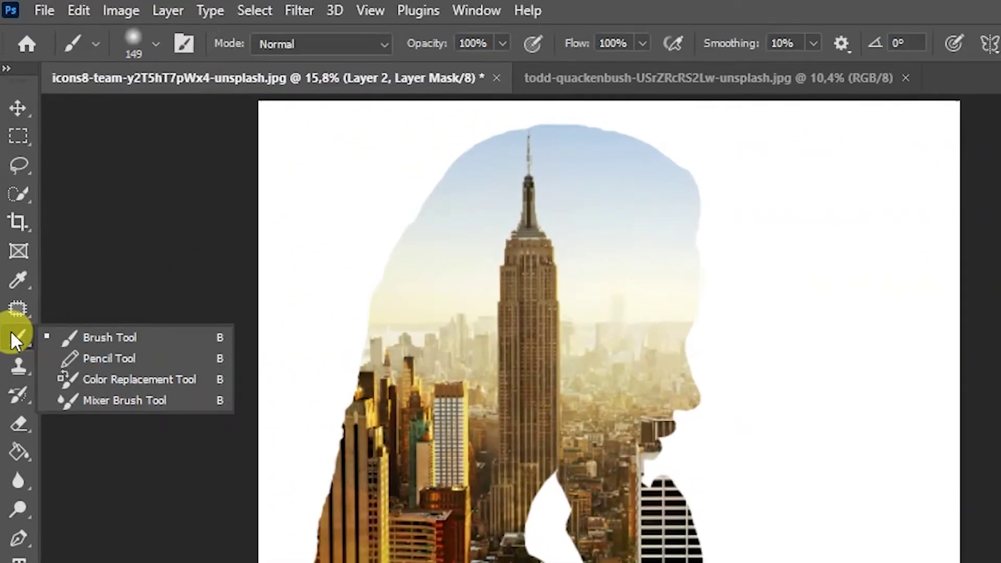
click(200, 338)
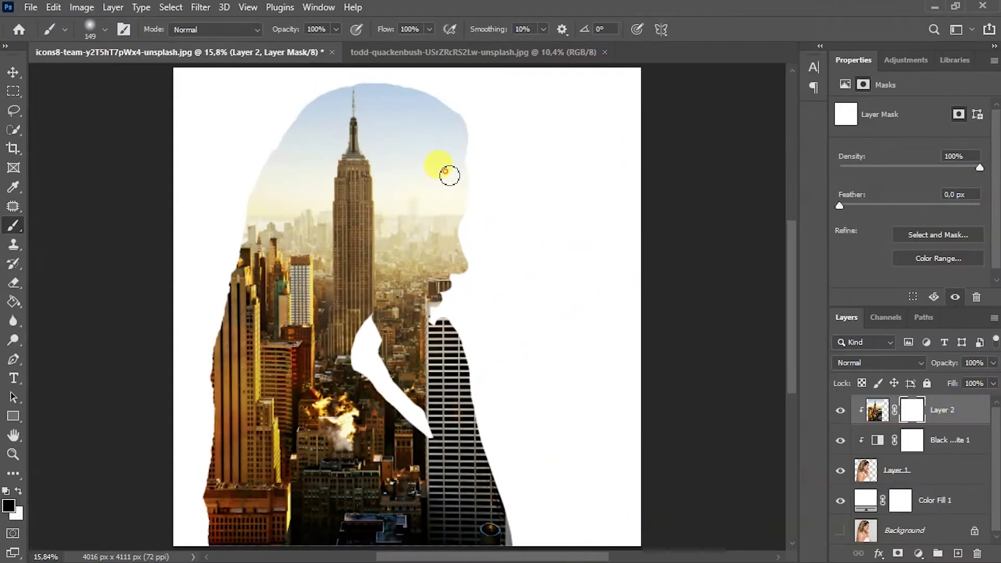
- Make the brush 417 px with 0% hardness
right_click(469, 190)
drag(605, 212, 606, 212)
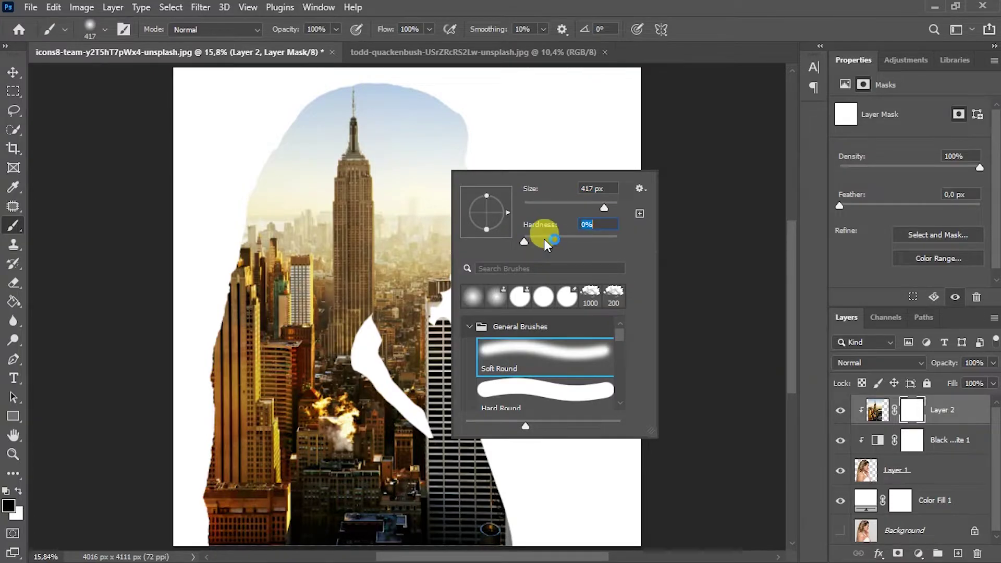
key(Return)
- At 43% opacity and 37% flow, paint the city away from the face and hair edge
click(336, 29)
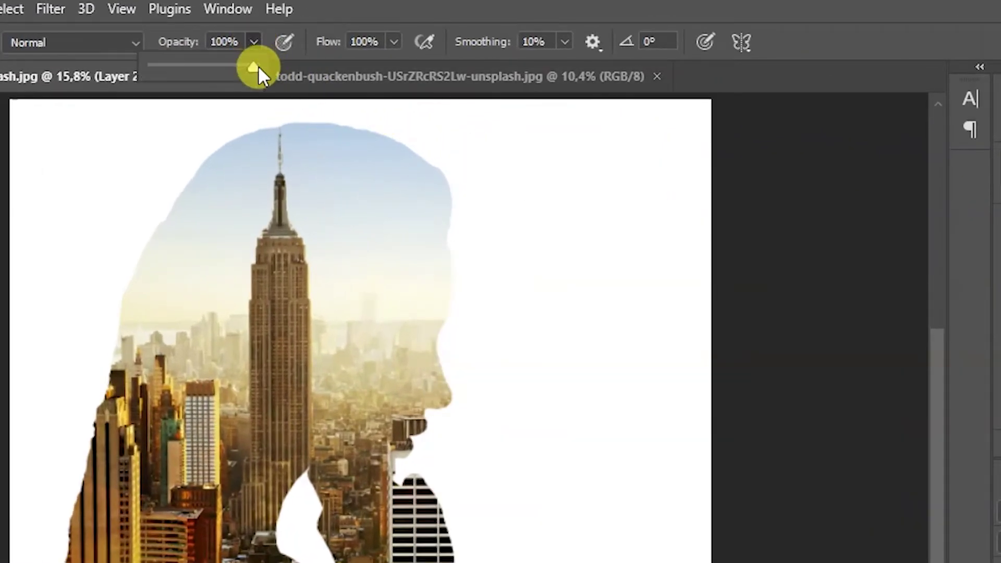
drag(259, 66, 197, 78)
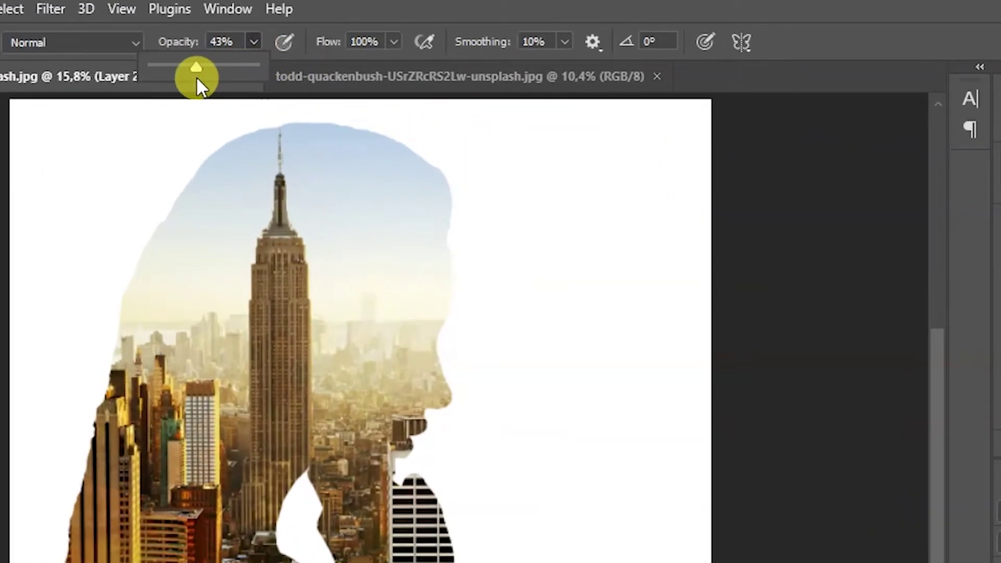
click(396, 42)
drag(393, 68, 329, 77)
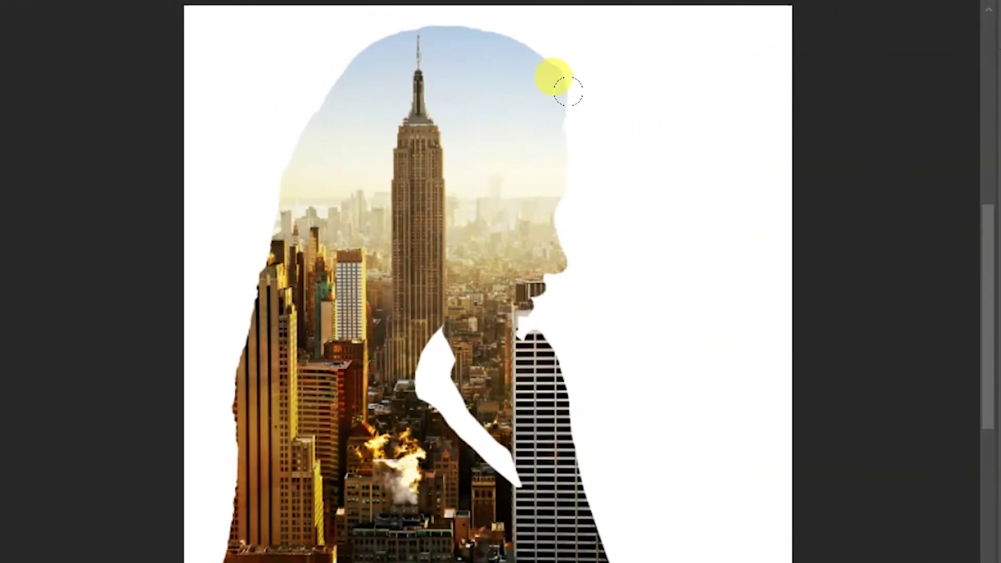
mouse_move(570, 89)
mouse_down()
mouse_move(543, 243)
mouse_move(535, 230)
mouse_move(477, 293)
mouse_move(564, 386)
mouse_move(561, 344)
mouse_up()
mouse_move(318, 107)
mouse_down()
mouse_move(205, 297)
mouse_move(216, 464)
mouse_move(228, 480)
mouse_move(206, 334)
mouse_move(380, 297)
mouse_move(498, 490)
mouse_move(600, 547)
mouse_move(530, 118)
mouse_move(462, 341)
mouse_up()
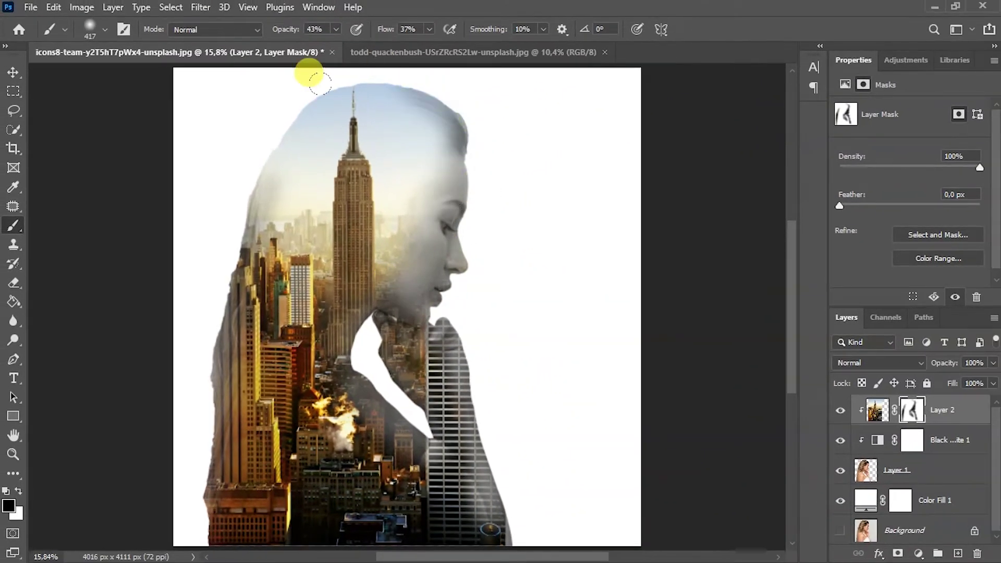
- Add a layer mask to Layer 1 and choose the Brush Tool
key(v)
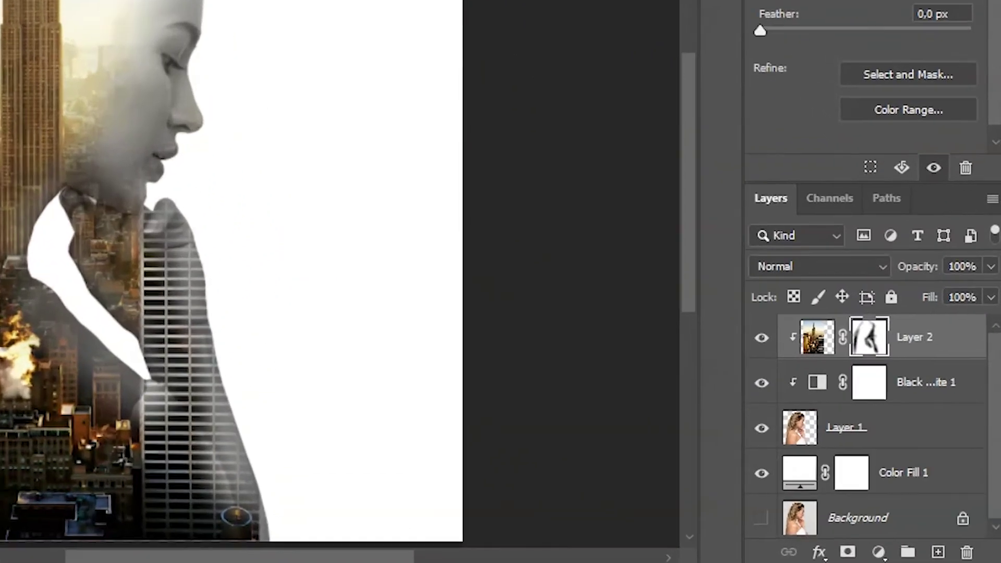
click(926, 426)
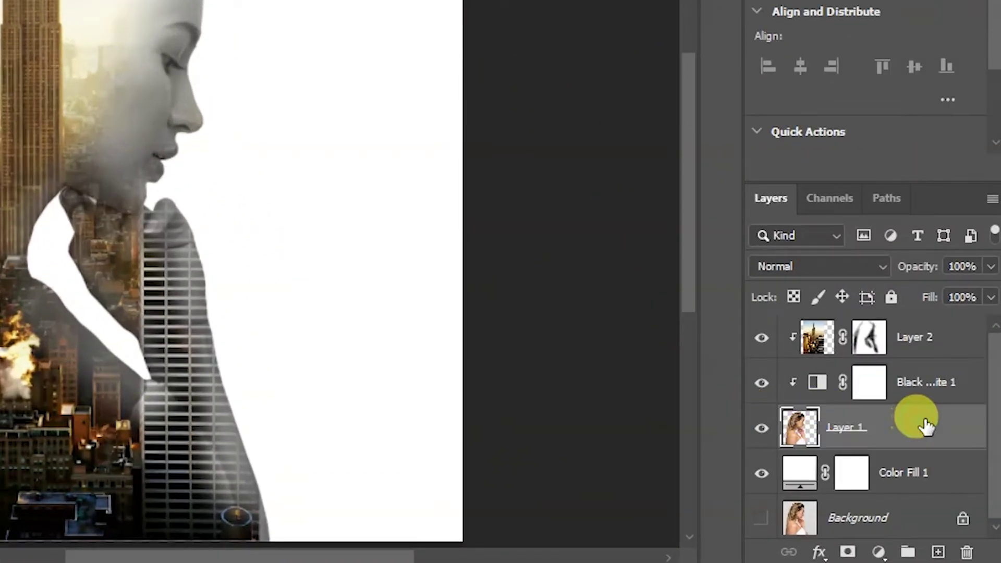
click(848, 552)
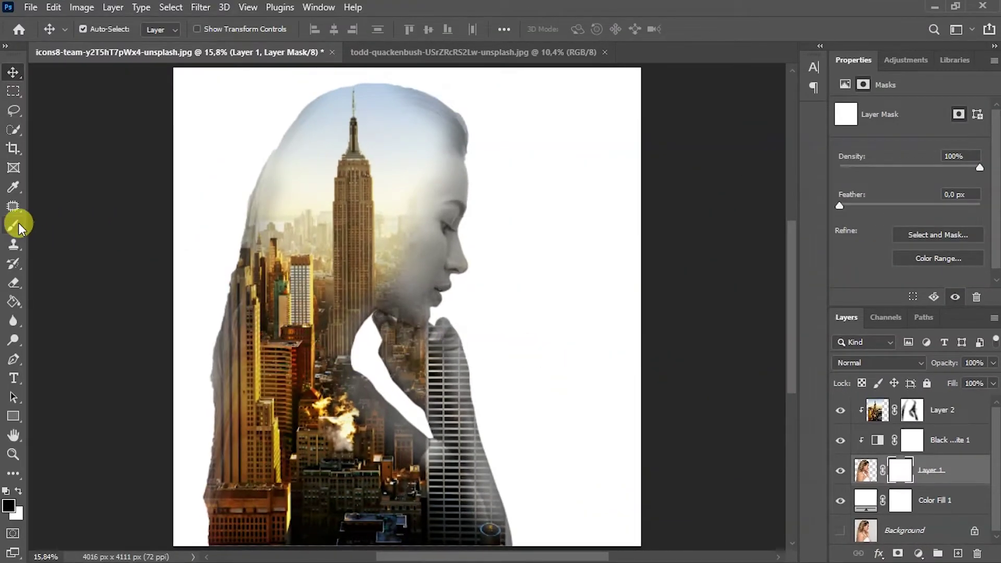
click(14, 225)
click(83, 225)
- Paint black along the hair's left edge to fade it into the white background
mouse_move(218, 258)
mouse_down()
mouse_move(197, 329)
mouse_move(241, 158)
mouse_up()
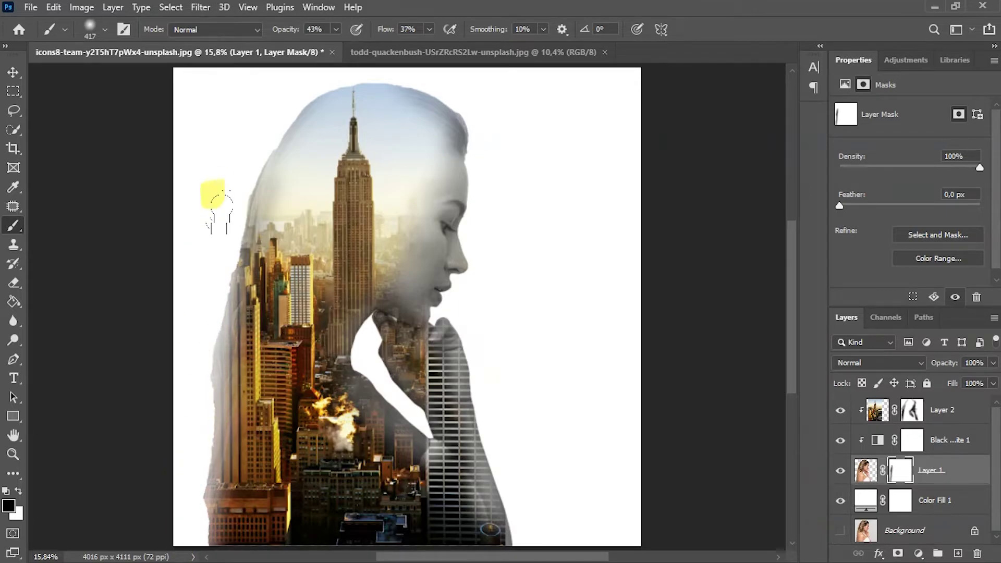
mouse_move(195, 317)
mouse_down()
mouse_move(179, 504)
mouse_move(190, 407)
mouse_move(179, 331)
mouse_move(217, 179)
mouse_up()
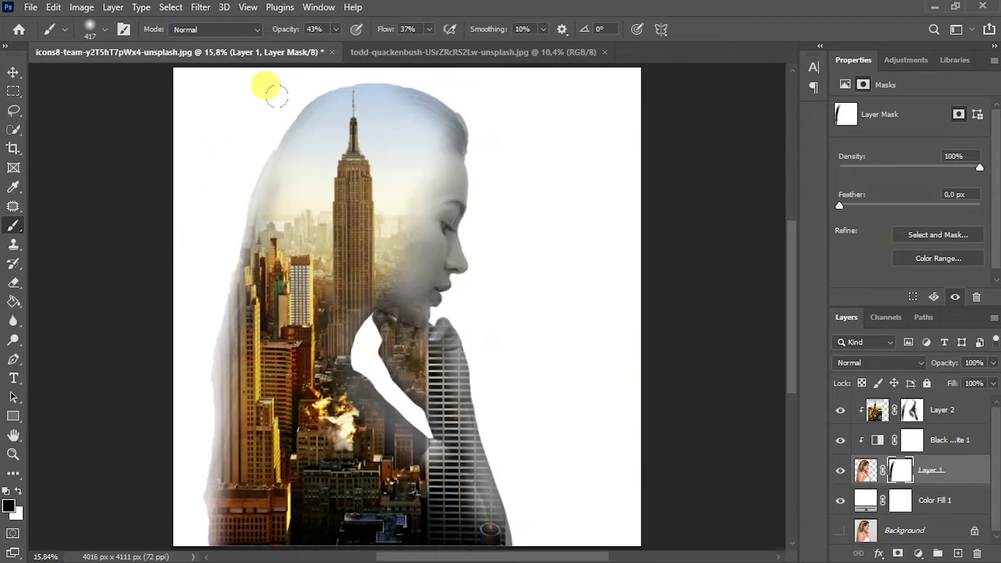
mouse_move(276, 96)
mouse_down()
mouse_move(256, 122)
mouse_move(219, 240)
mouse_move(193, 524)
mouse_up()
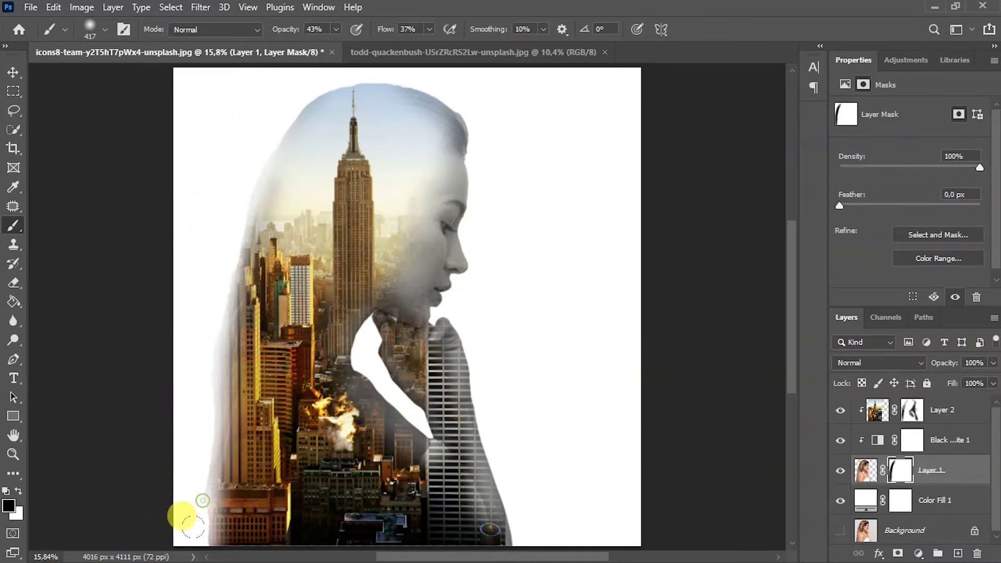
click(481, 267)
click(915, 414)
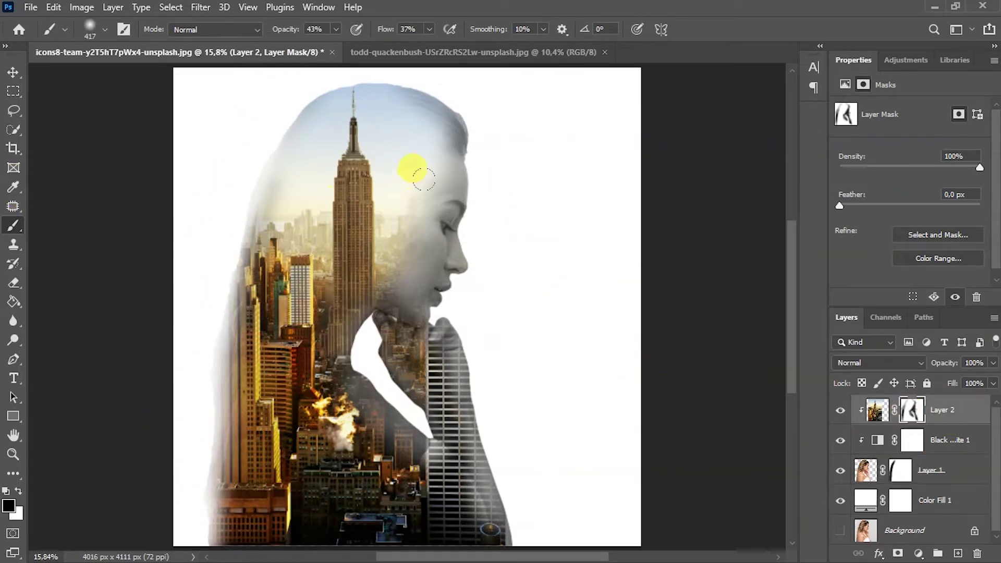
- Paint white on Layer 2's mask to restore the city near the lower face
click(19, 491)
drag(415, 195, 387, 279)
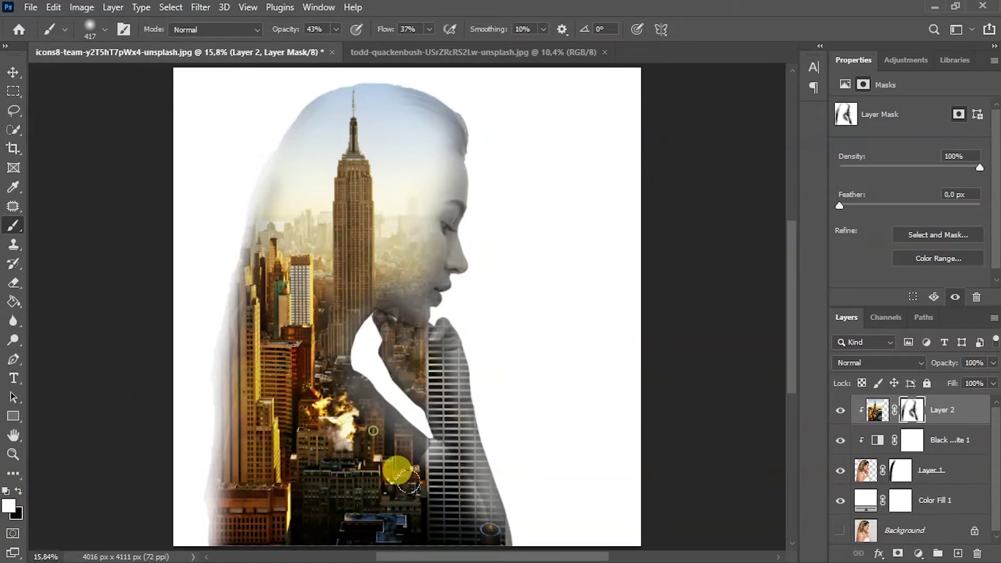
key(v)
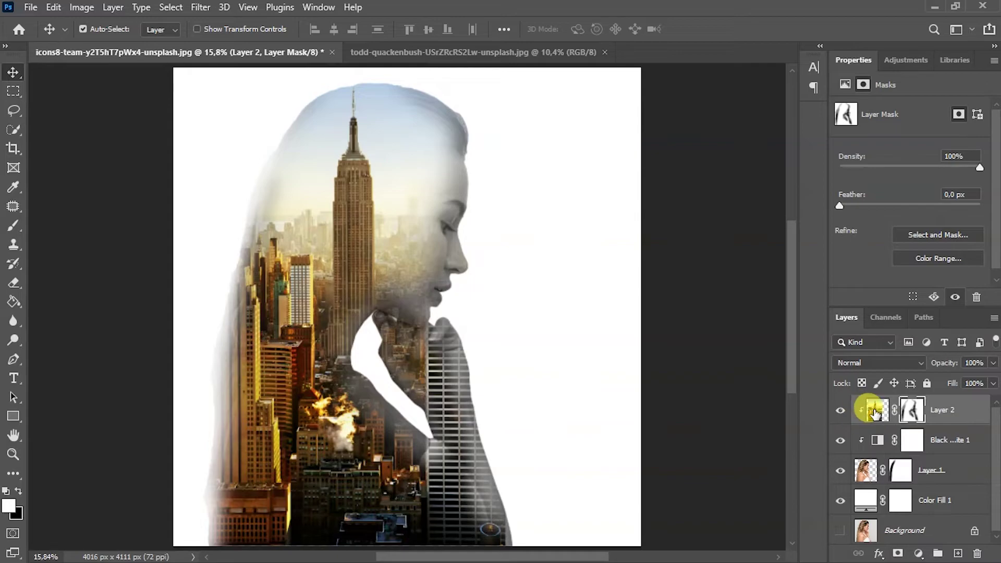
click(876, 412)
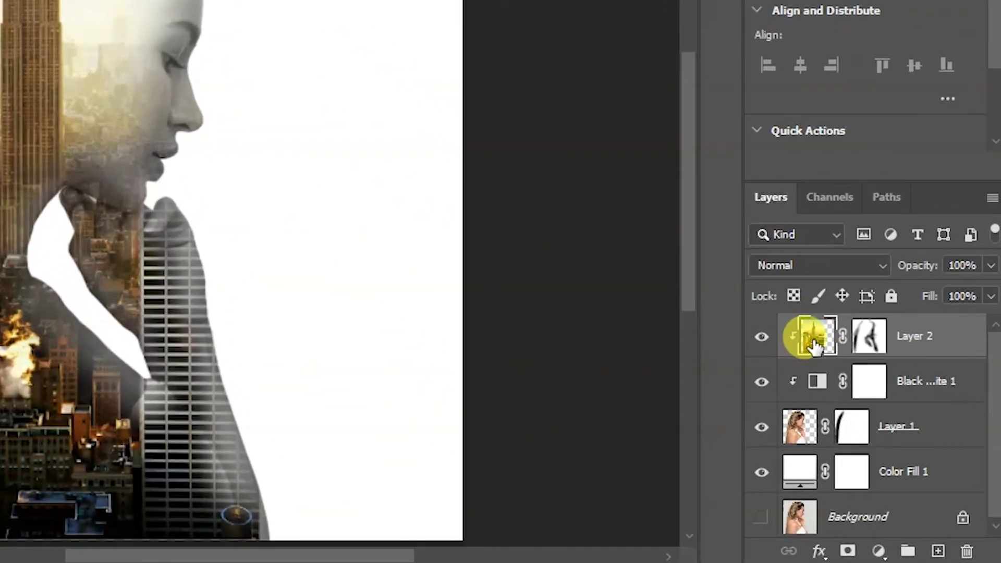
- Add a Levels adjustment clipped to Layer 2 with the midtone at 1.22
click(879, 552)
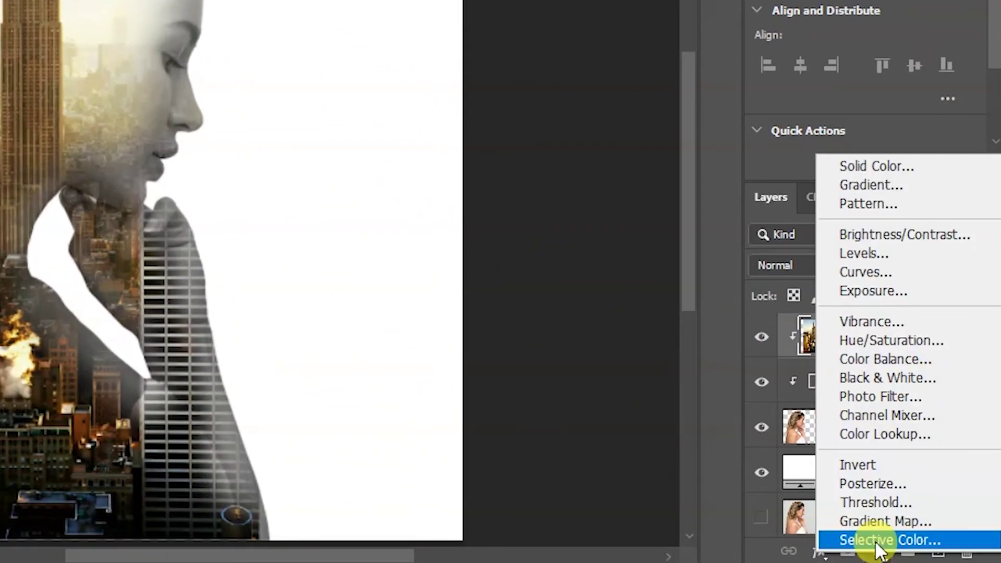
click(902, 253)
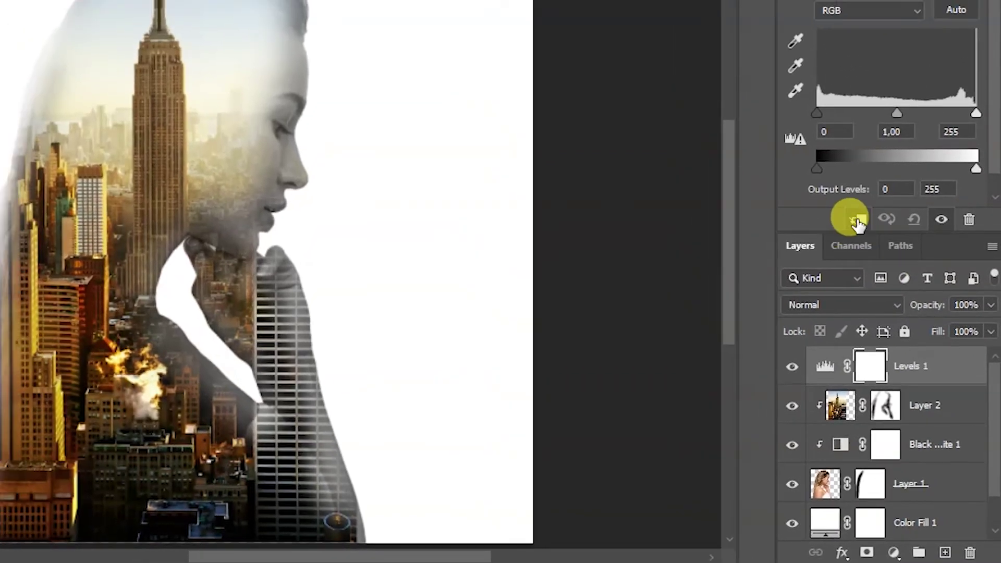
click(858, 221)
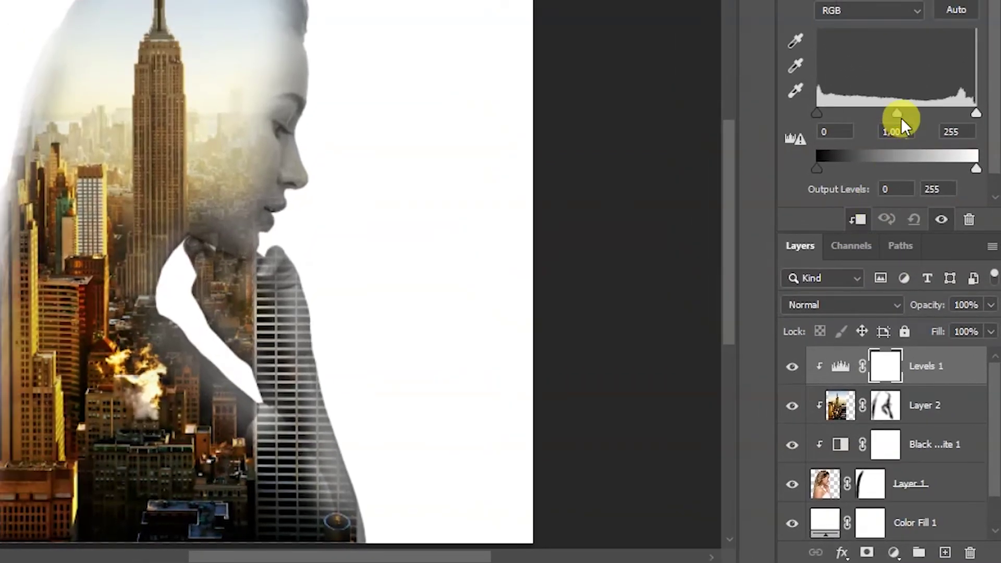
mouse_move(901, 118)
mouse_down()
mouse_move(859, 107)
mouse_move(943, 111)
mouse_move(876, 111)
mouse_up()
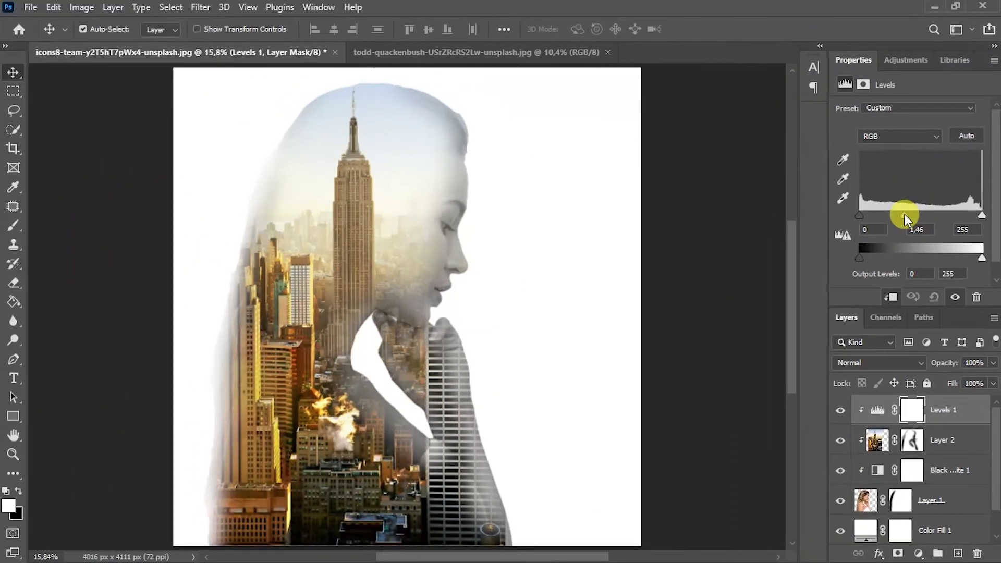
drag(905, 219, 914, 220)
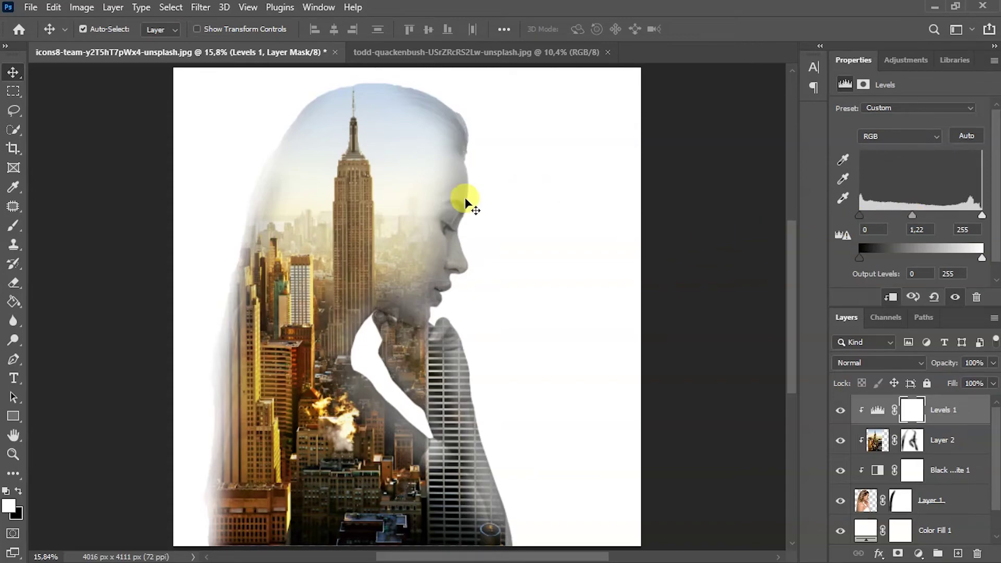